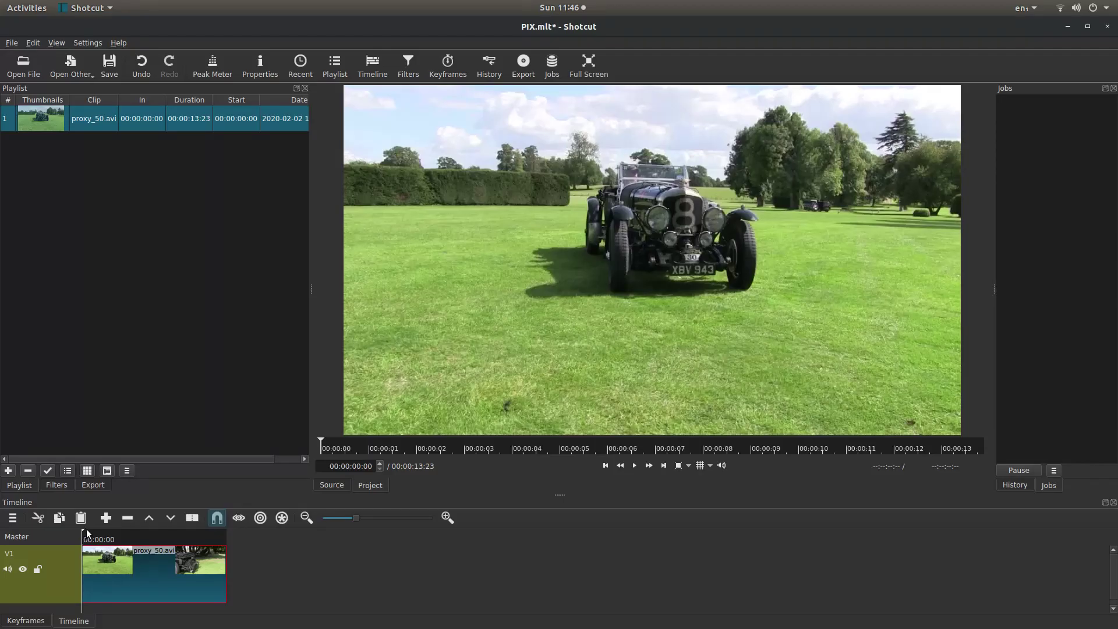
Step: Scrub the car clip up to about 8 seconds, zoom the timeline to fill, and return to 00:00:00:00
{"action": "left_click", "coordinate": [89, 530]}
{"action": "mouse_move", "coordinate": [90, 530]}
{"action": "left_mouse_down"}
{"action": "mouse_move", "coordinate": [172, 533]}
{"action": "mouse_move", "coordinate": [78, 539]}
{"action": "left_mouse_up"}
{"action": "left_click", "coordinate": [97, 537]}
{"action": "left_click_drag", "start_coordinate": [98, 532], "coordinate": [130, 538]}
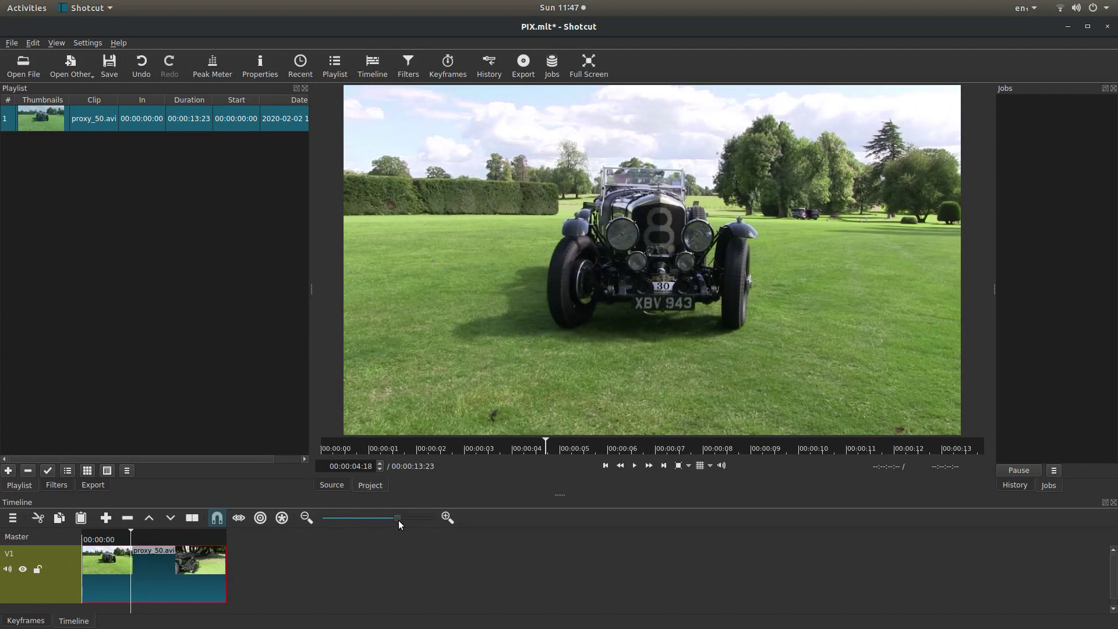
{"action": "left_click_drag", "start_coordinate": [397, 519], "coordinate": [390, 518]}
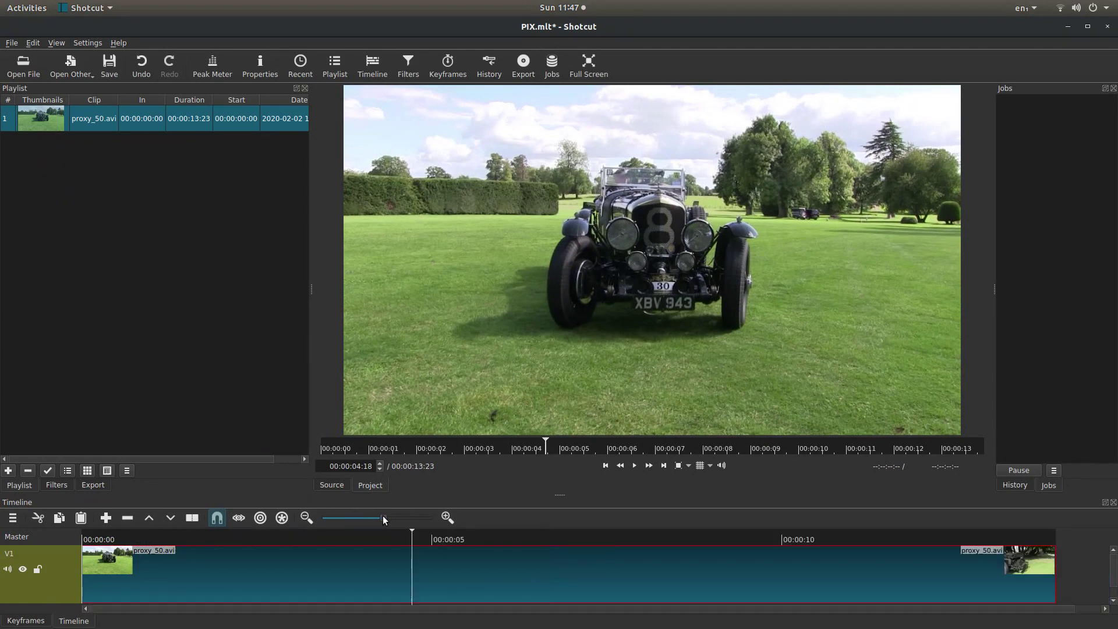
{"action": "left_click", "coordinate": [605, 465]}
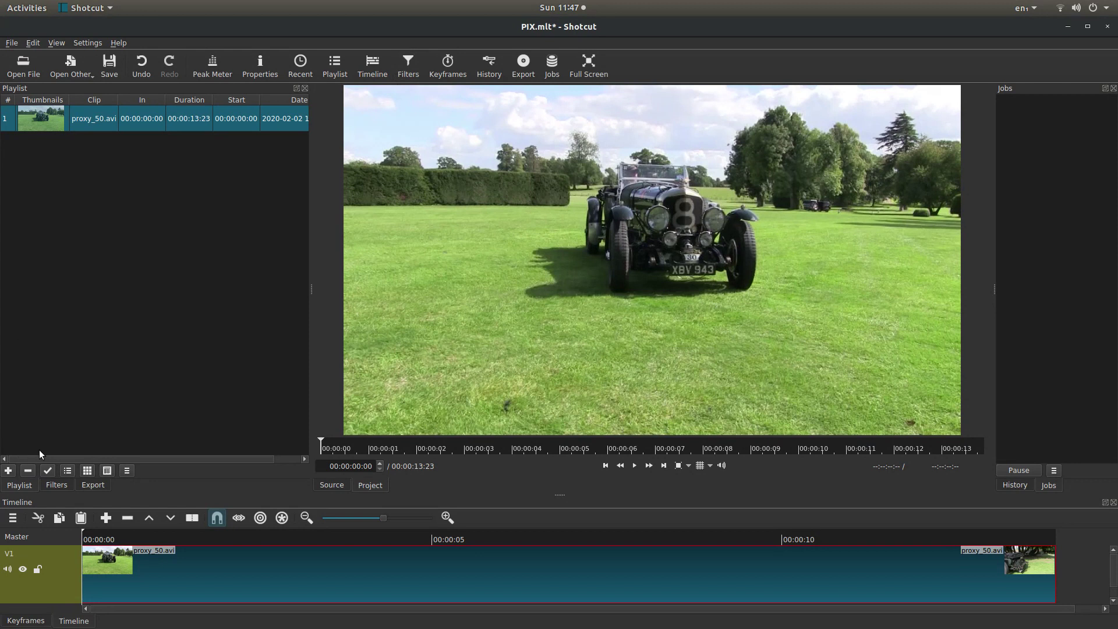
Step: Open the Video filter list for the proxy_50.avi clip and scroll down toward Mosaic
{"action": "left_click", "coordinate": [54, 486]}
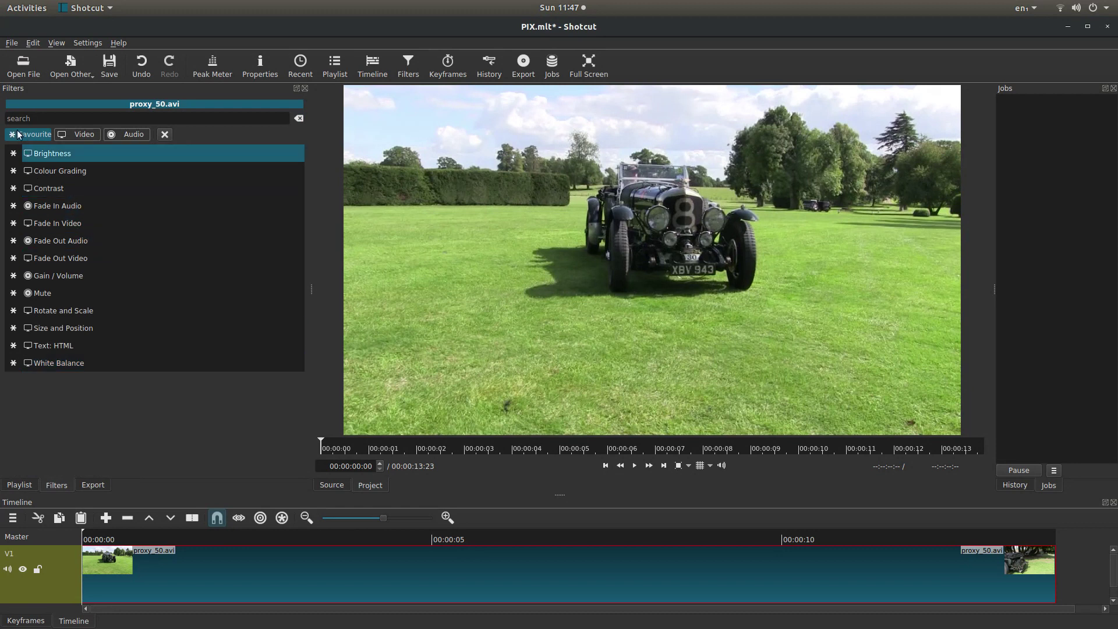
{"action": "left_click", "coordinate": [82, 134]}
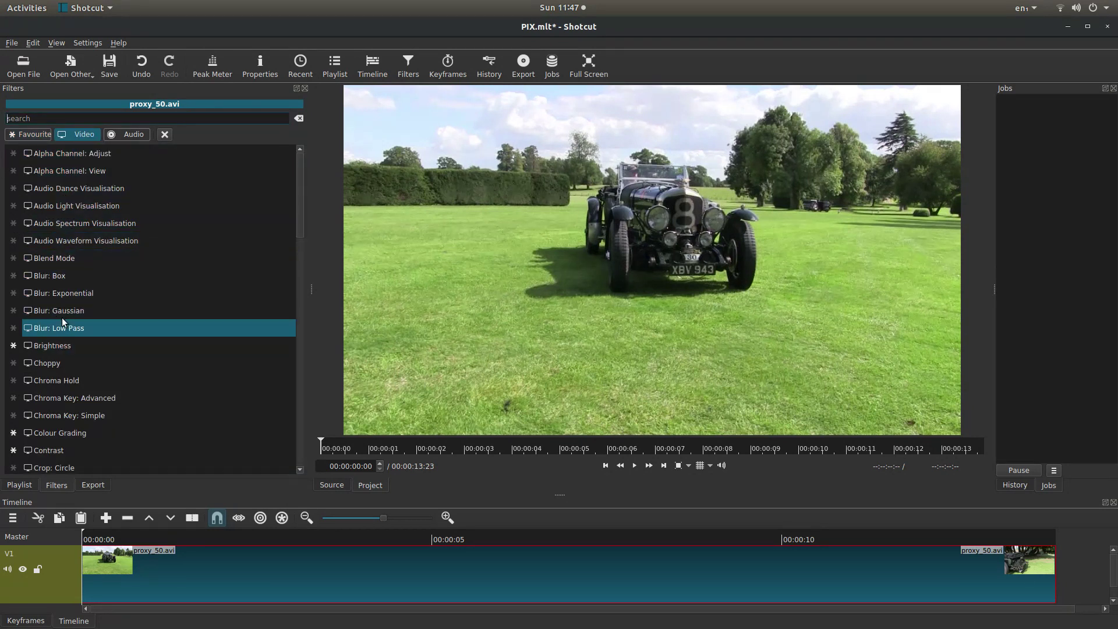
{"action": "scroll", "coordinate": [78, 240], "scroll_direction": "down", "scroll_amount": 5}
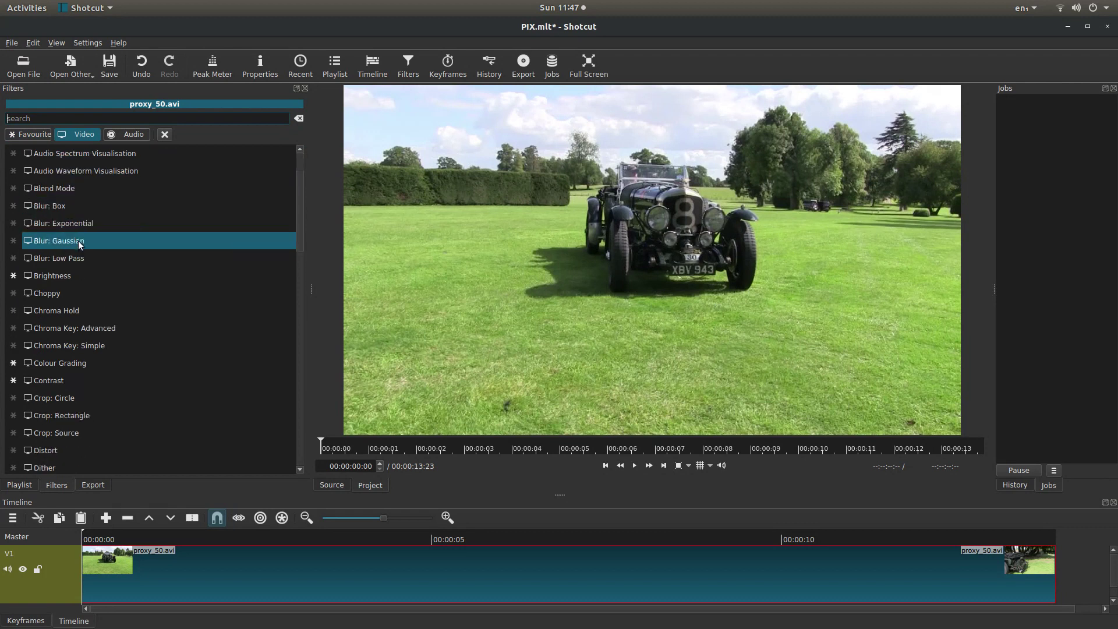
{"action": "scroll", "coordinate": [78, 240], "scroll_direction": "down", "scroll_amount": 7}
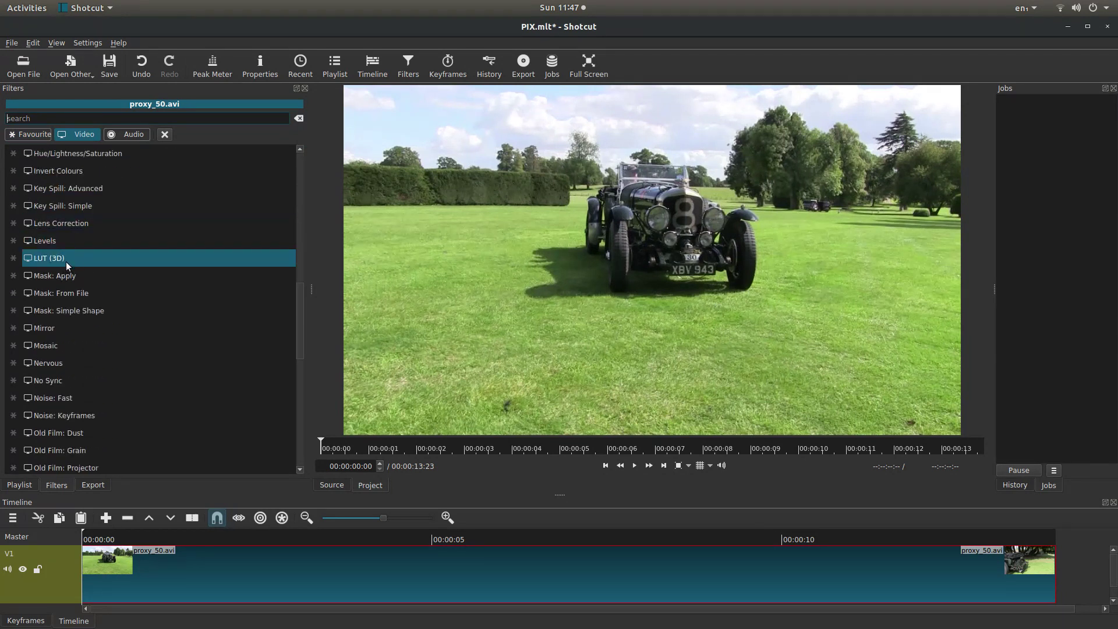
Step: Apply a Mosaic filter to proxy_50.avi with Width and Height both at 0.0 %
{"action": "left_click", "coordinate": [53, 347]}
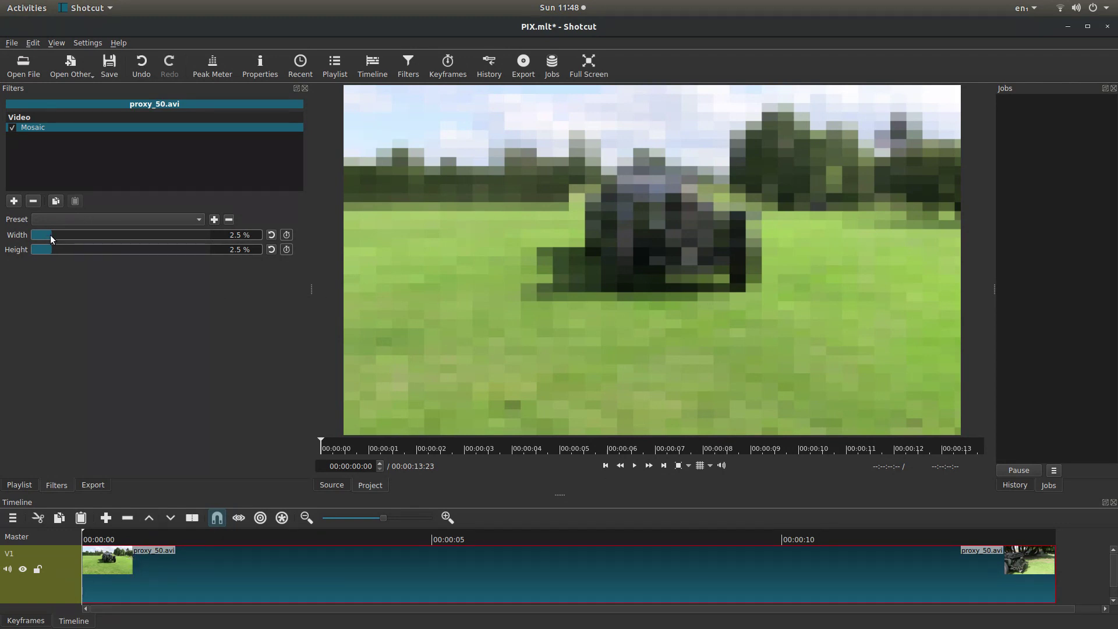
{"action": "left_click_drag", "start_coordinate": [51, 235], "coordinate": [157, 239]}
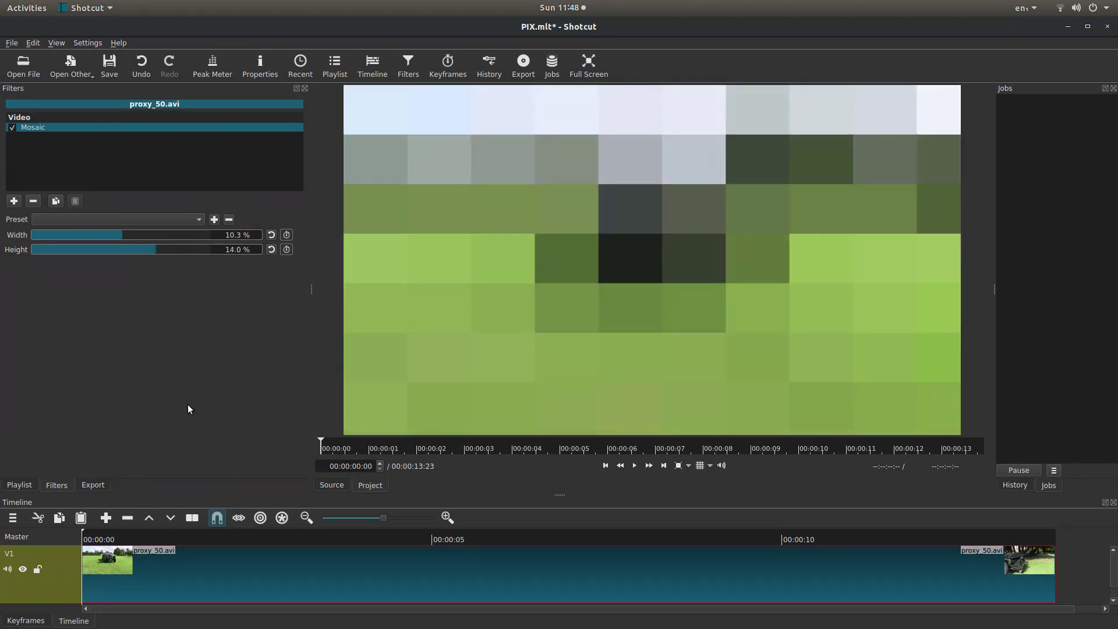
{"action": "left_click", "coordinate": [272, 235]}
{"action": "left_click", "coordinate": [271, 249]}
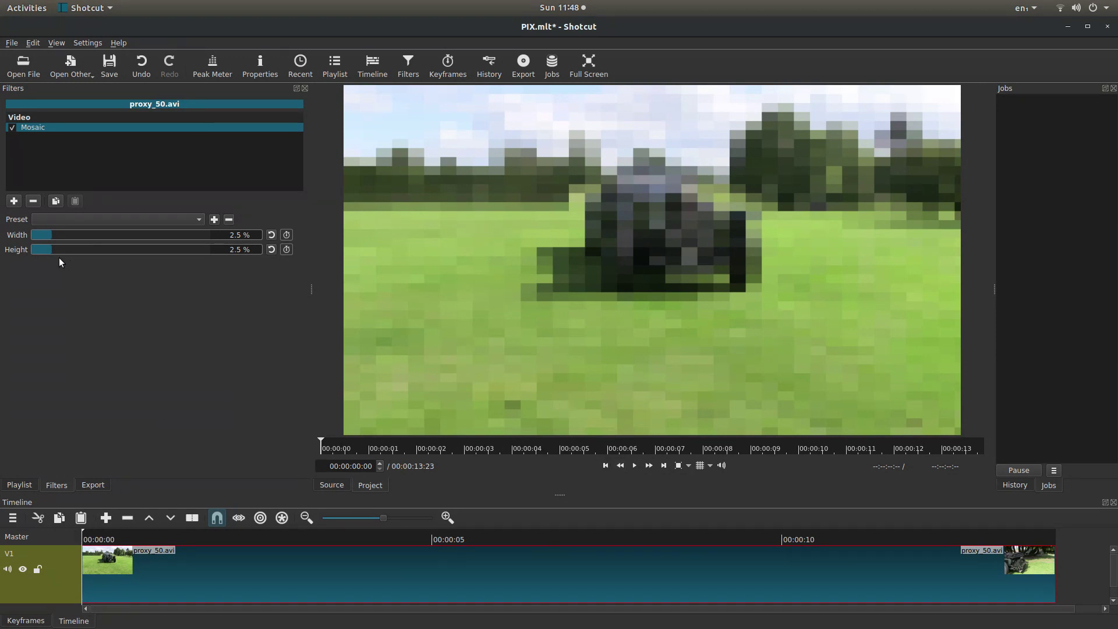
{"action": "left_click_drag", "start_coordinate": [52, 249], "coordinate": [31, 233]}
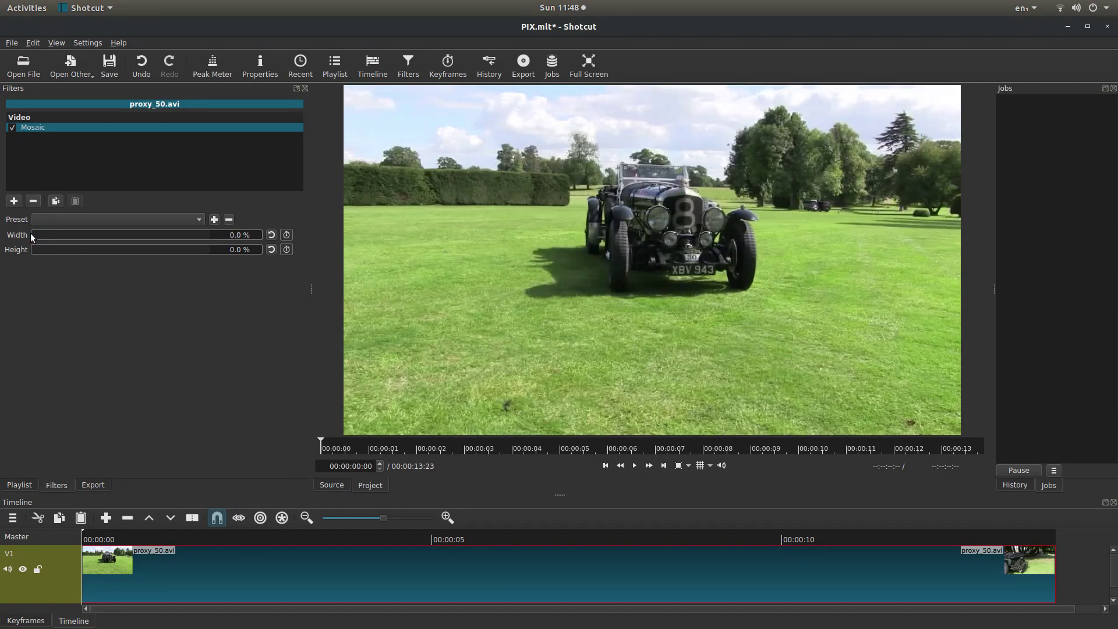
Step: Enable keyframing for Mosaic Width and Height and expand the Keyframes panel to show both tracks
{"action": "left_click", "coordinate": [287, 235]}
{"action": "left_click", "coordinate": [287, 250]}
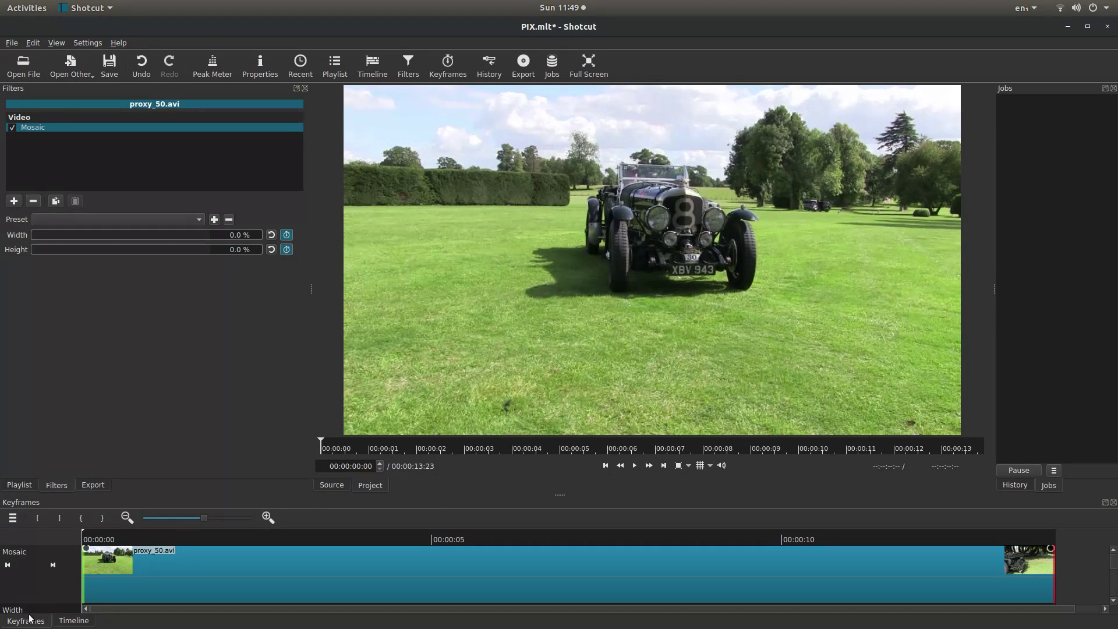
{"action": "left_click", "coordinate": [73, 621]}
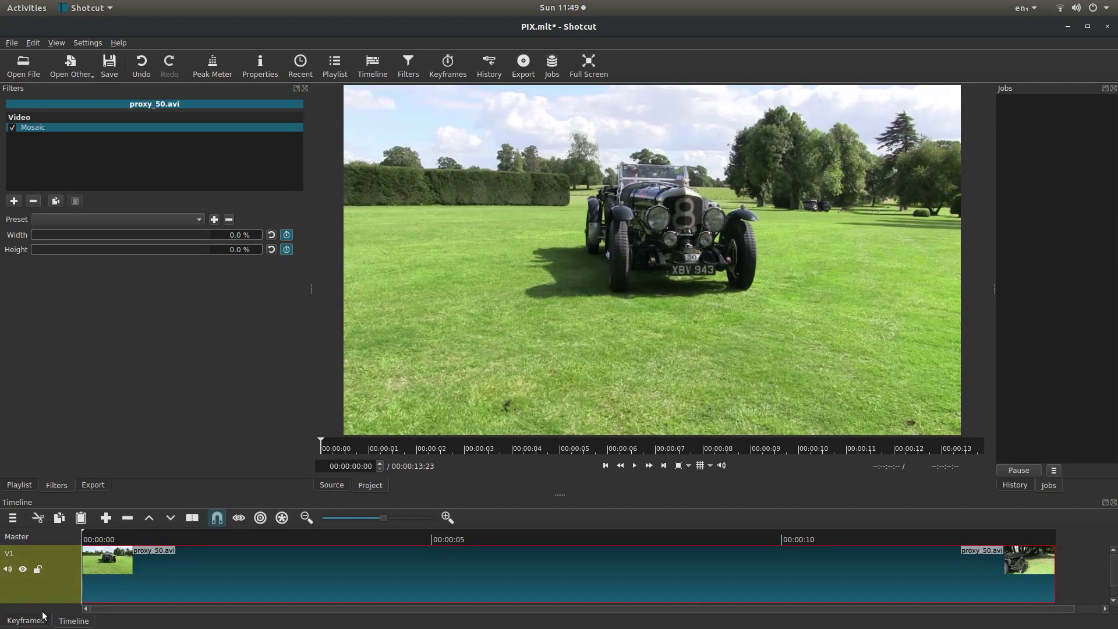
{"action": "left_click", "coordinate": [25, 621]}
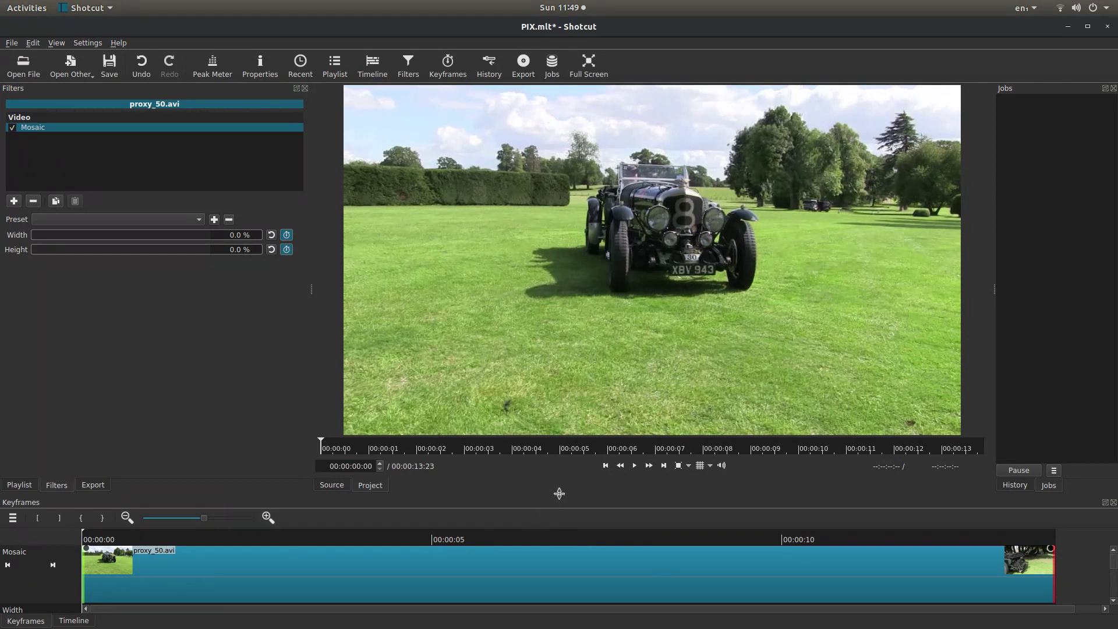
{"action": "left_click_drag", "start_coordinate": [559, 494], "coordinate": [563, 375]}
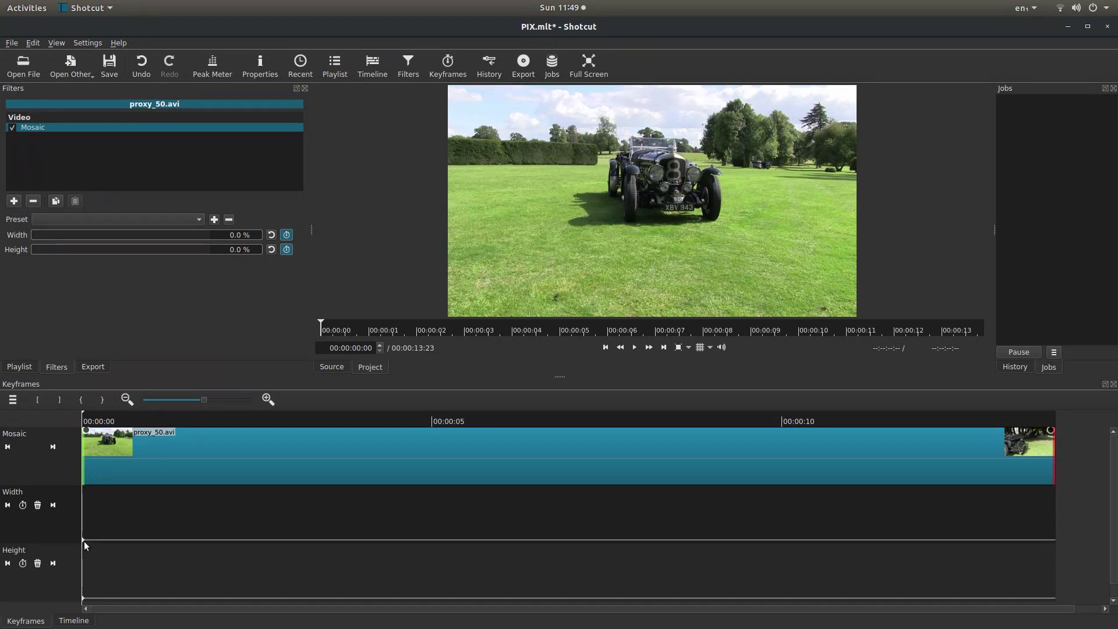
Step: Add a 0 % Mosaic keyframe at playhead position 00:00:04:19
{"action": "left_click_drag", "start_coordinate": [83, 411], "coordinate": [417, 420]}
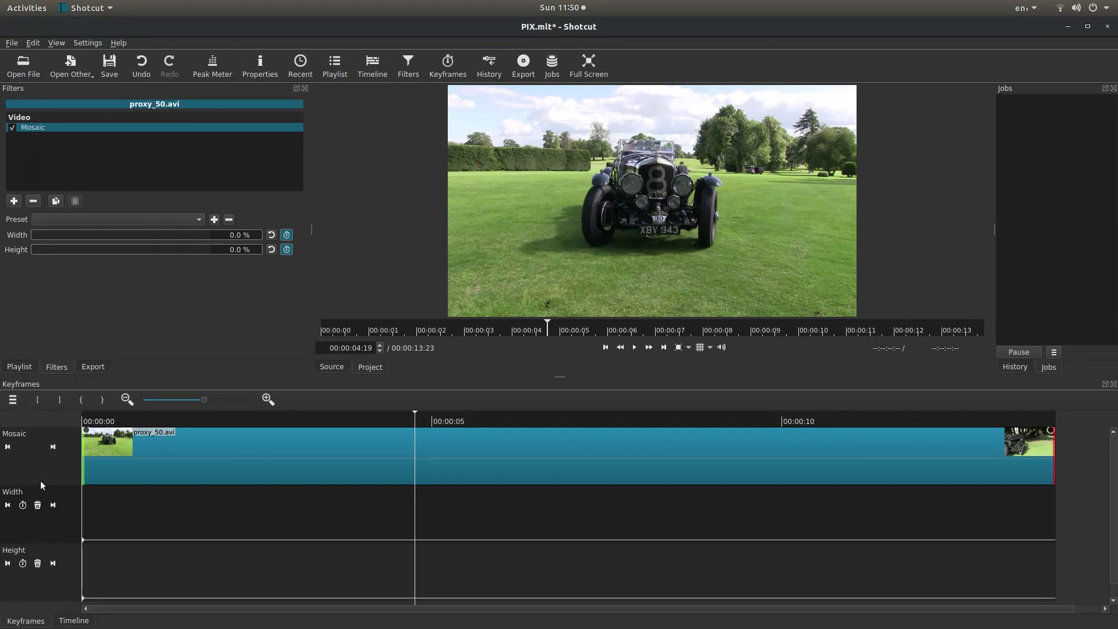
{"action": "left_click", "coordinate": [22, 505]}
Step: At 00:00:07:22, raise the Mosaic Width to 7.1 % and the Height to 11.0 %
{"action": "left_click_drag", "start_coordinate": [414, 412], "coordinate": [635, 418]}
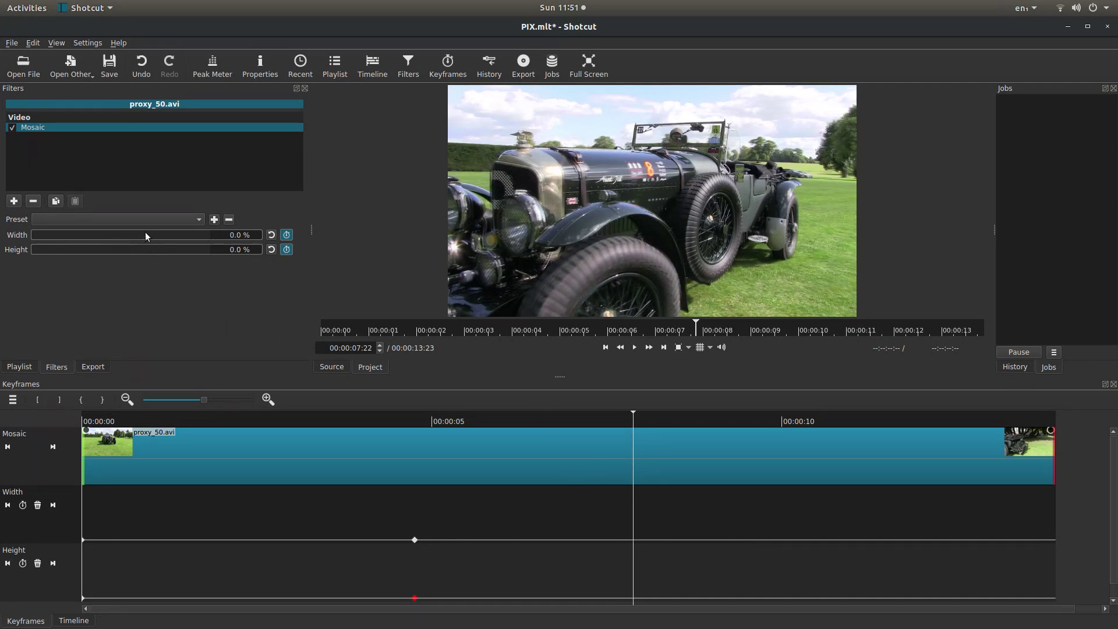
{"action": "left_click_drag", "start_coordinate": [33, 234], "coordinate": [96, 234]}
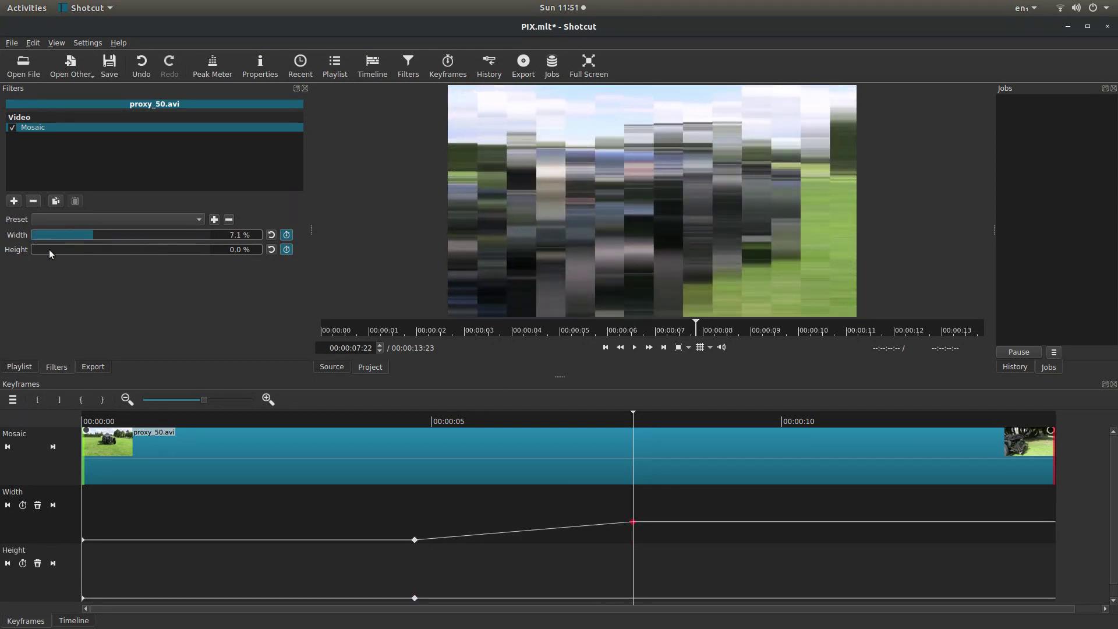
{"action": "left_click_drag", "start_coordinate": [35, 250], "coordinate": [130, 250]}
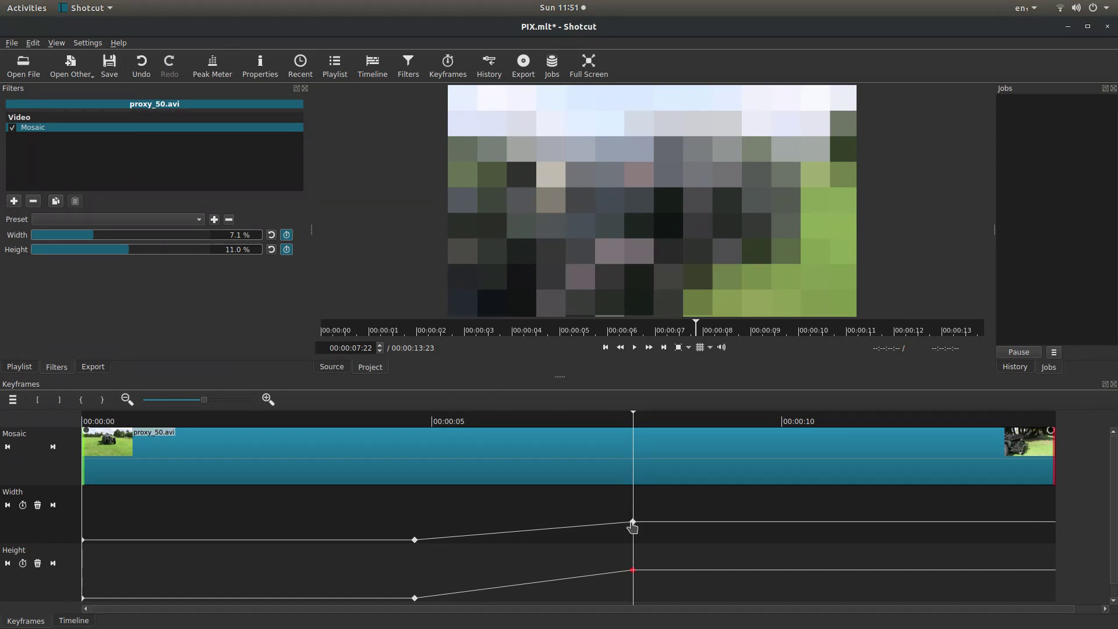
Step: Raise the second Width and Height keyframes to 11.2 % and 19.0 %
{"action": "mouse_move", "coordinate": [633, 528]}
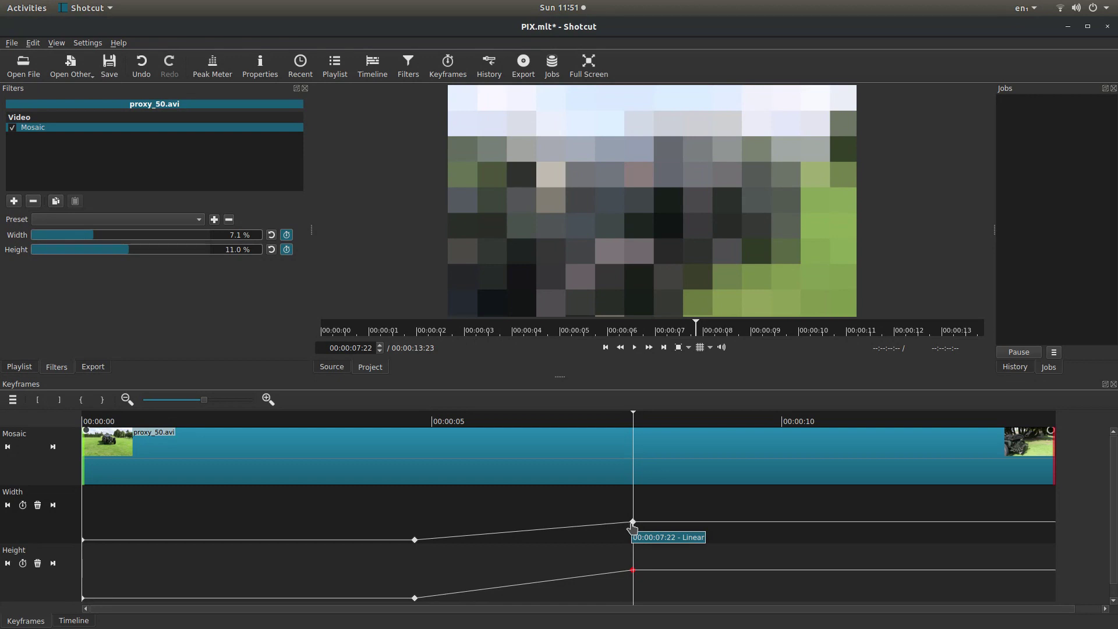
{"action": "left_click", "coordinate": [633, 524]}
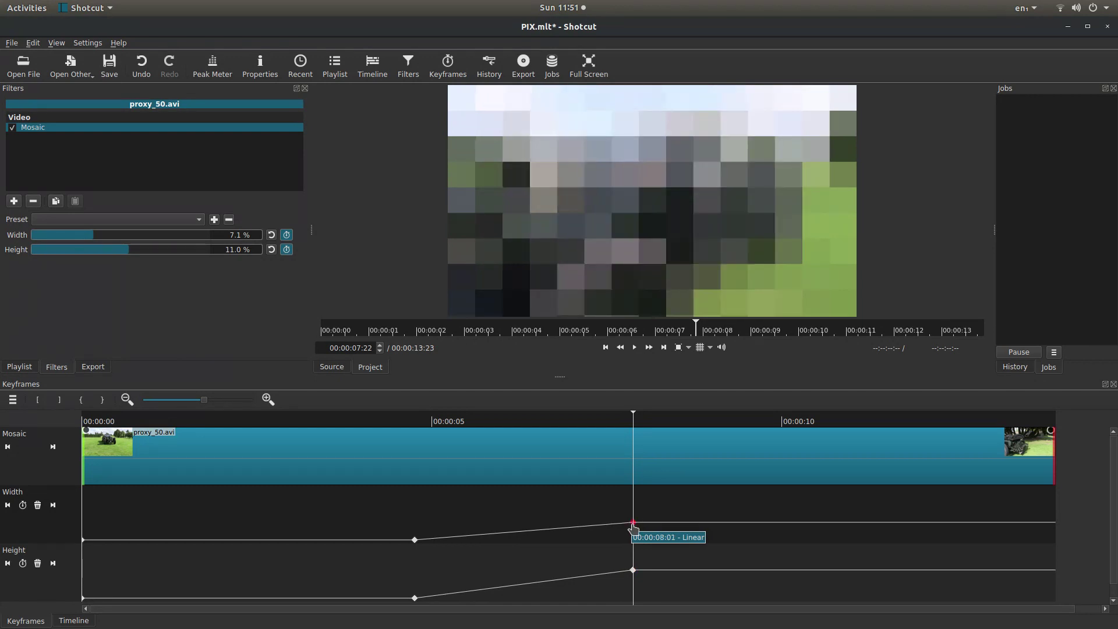
{"action": "mouse_move", "coordinate": [633, 528]}
{"action": "left_mouse_down"}
{"action": "mouse_move", "coordinate": [634, 500]}
{"action": "mouse_move", "coordinate": [634, 516]}
{"action": "left_mouse_up"}
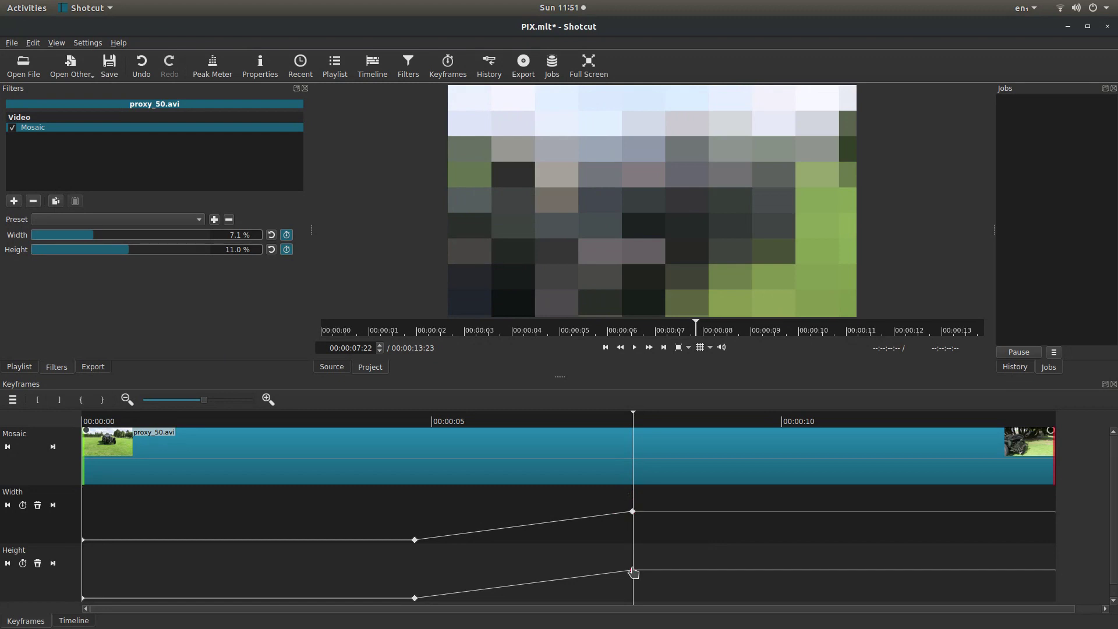
{"action": "left_click_drag", "start_coordinate": [633, 571], "coordinate": [634, 550]}
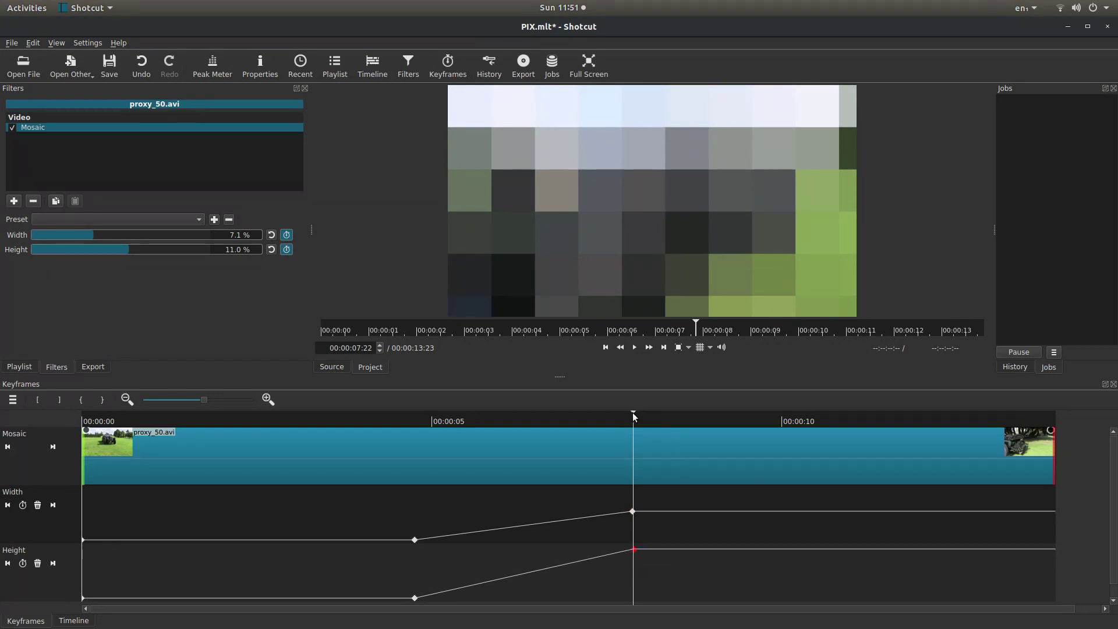
Step: Shift the Width and Height keyframes later, to 00:00:08:04 and 00:00:08:09
{"action": "left_click_drag", "start_coordinate": [634, 416], "coordinate": [658, 407]}
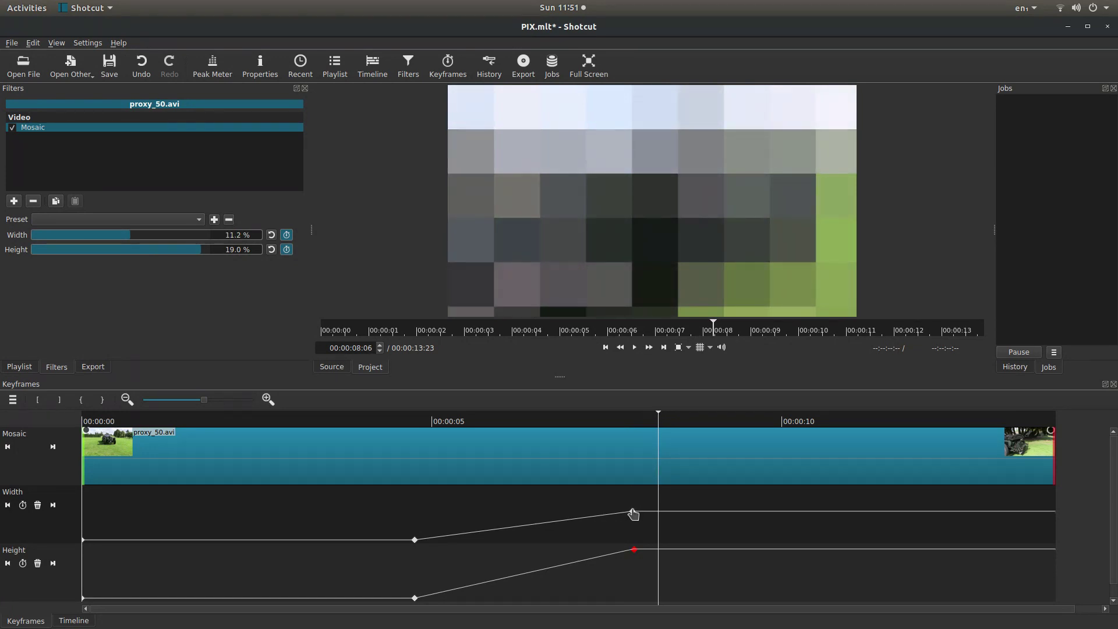
{"action": "left_click_drag", "start_coordinate": [633, 513], "coordinate": [658, 510]}
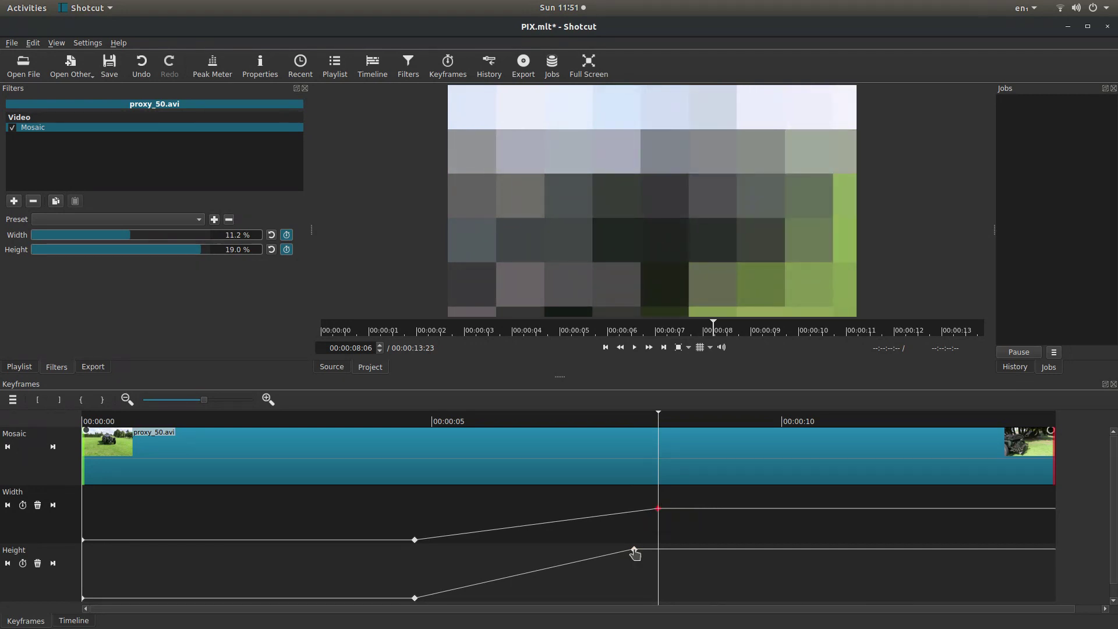
{"action": "left_click_drag", "start_coordinate": [637, 554], "coordinate": [656, 554]}
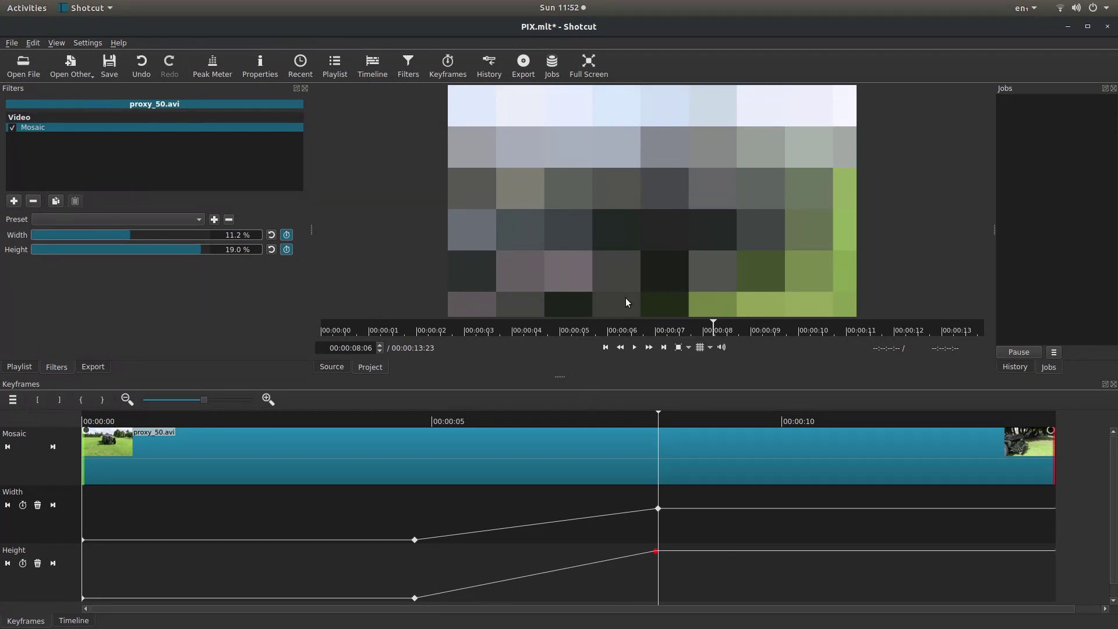
Step: Play the clip from the start and pause around 00:00:09:11 to check the pixelation
{"action": "left_click", "coordinate": [606, 348]}
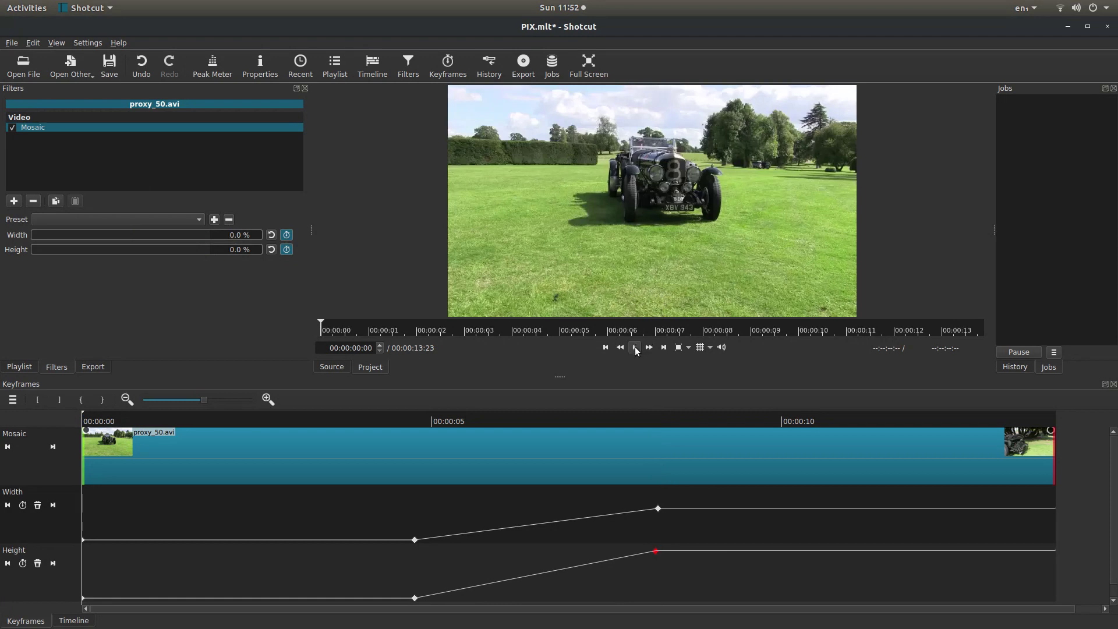
{"action": "left_click", "coordinate": [635, 348]}
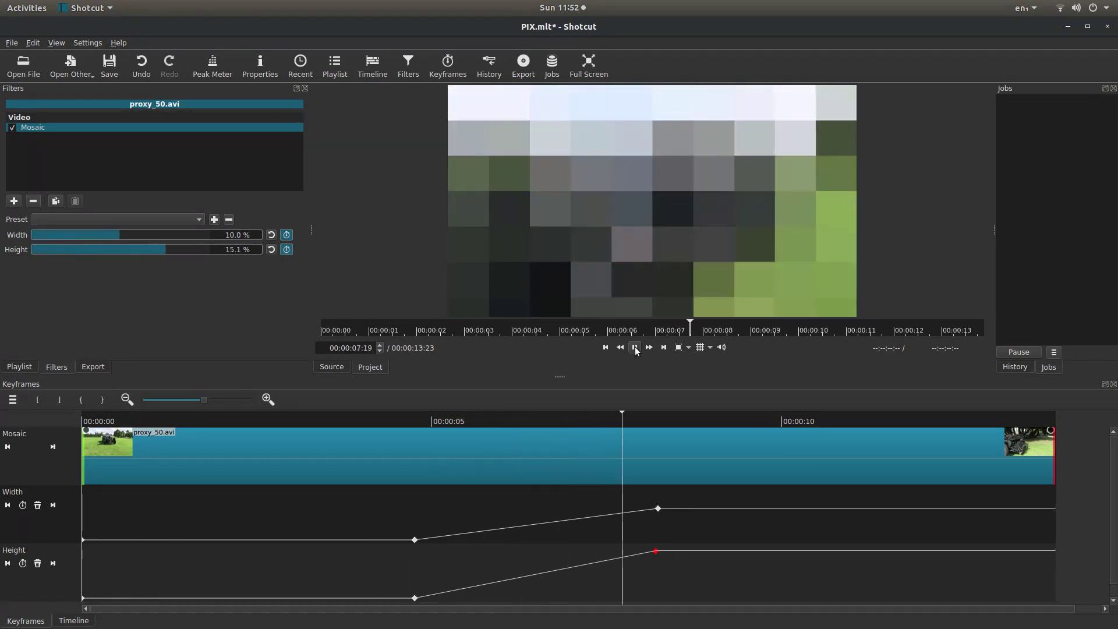
{"action": "left_click", "coordinate": [635, 348]}
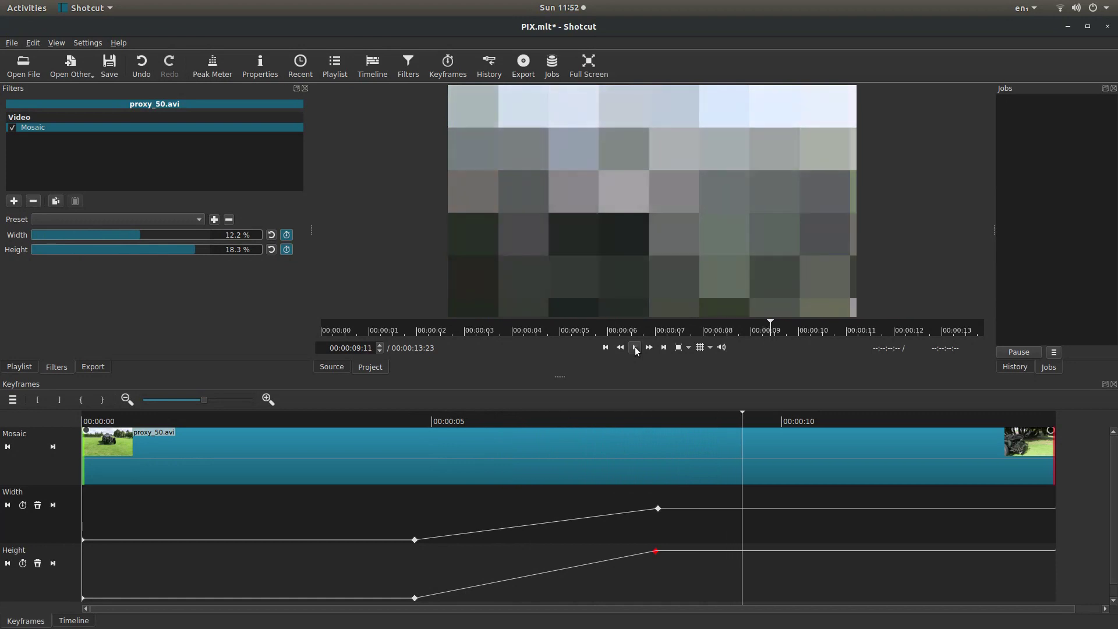